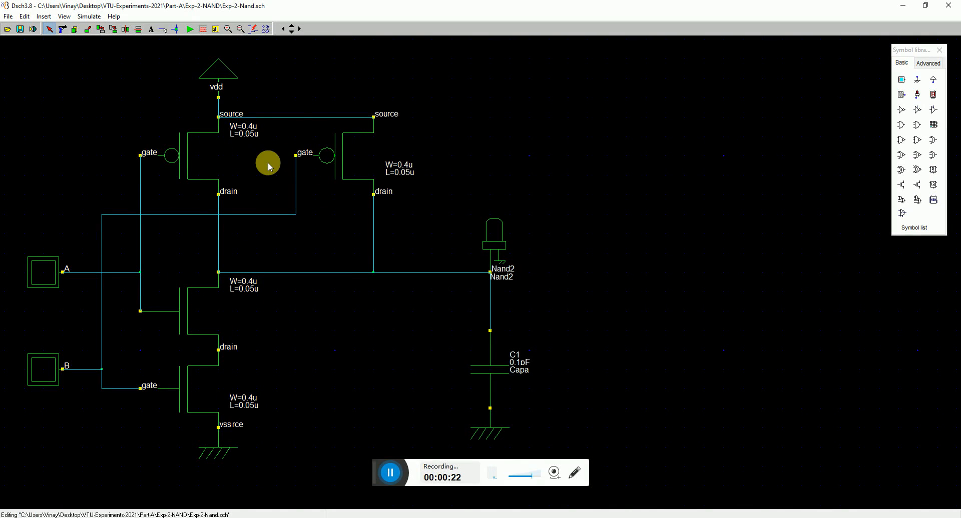
# Review the NAND layout task in the VTU VLSI syllabus PDF and switch to the empty Microwind layout.
pyautogui.hotkey('alt', 'Tab')
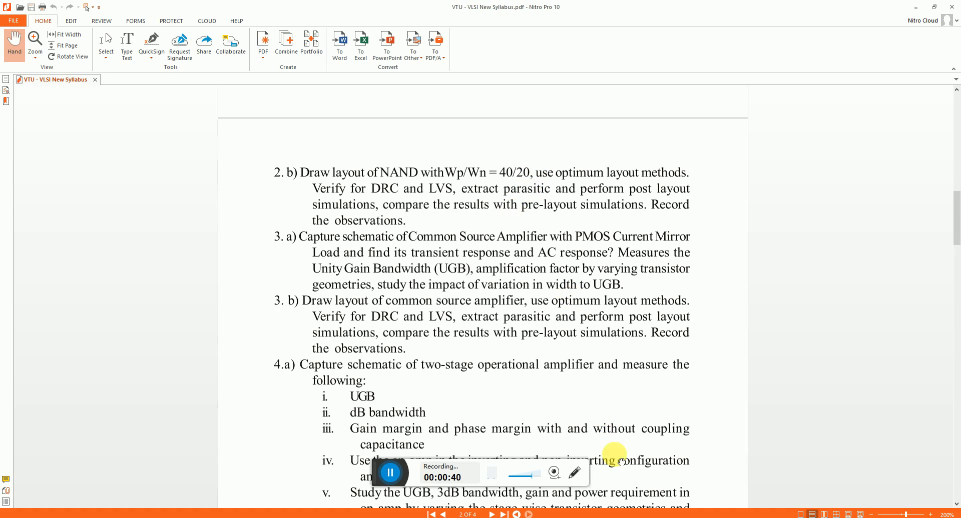
pyautogui.hotkey('alt', 'Tab')
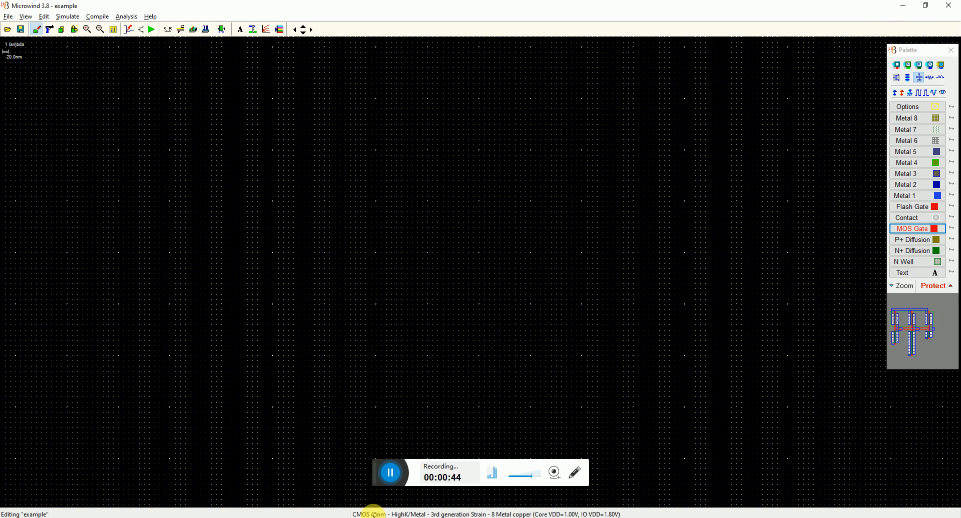
pyautogui.moveTo(374, 473); pyautogui.dragTo(374, 484)
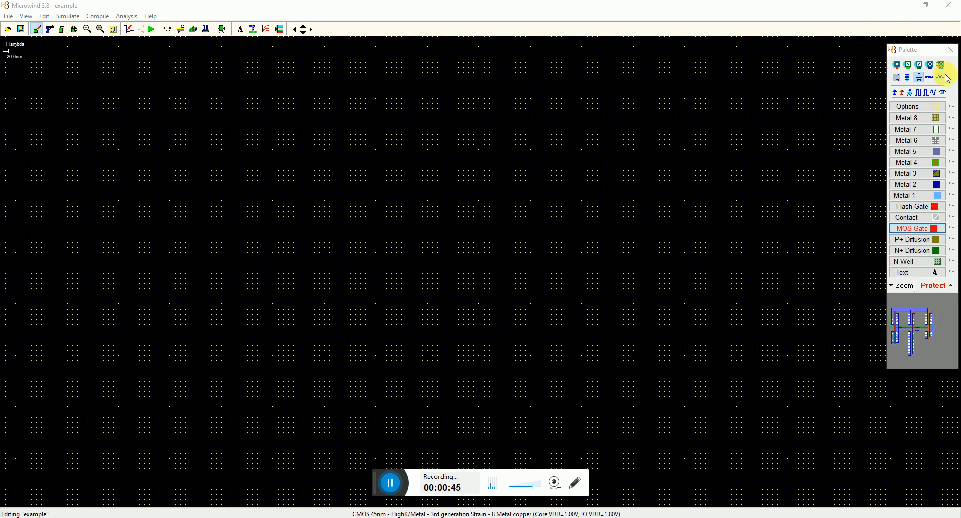
# Generate a two-finger pMOS device 800 nm wide and 40 nm long, checking the schematic's widths, and place it in the layout.
pyautogui.click(896, 79)
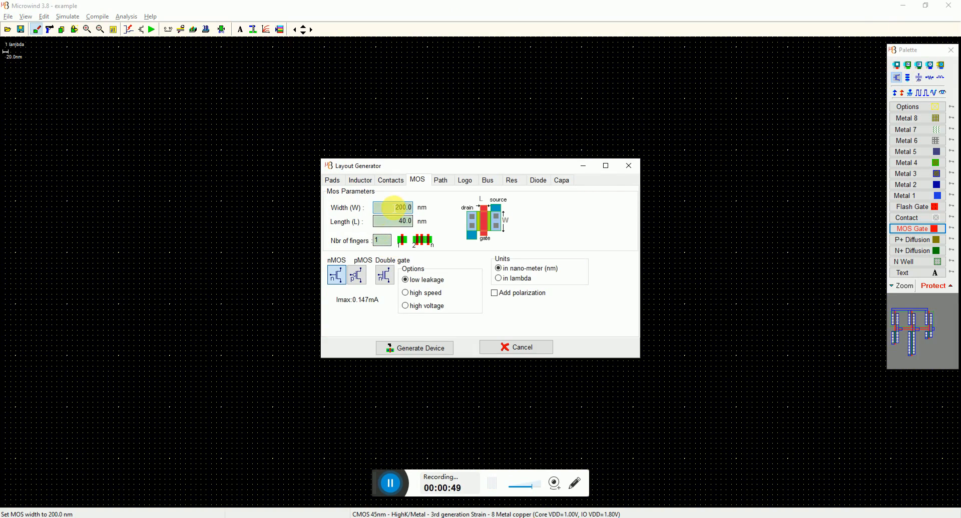
pyautogui.moveTo(395, 211); pyautogui.dragTo(425, 226)
pyautogui.hotkey('alt', 'Tab')
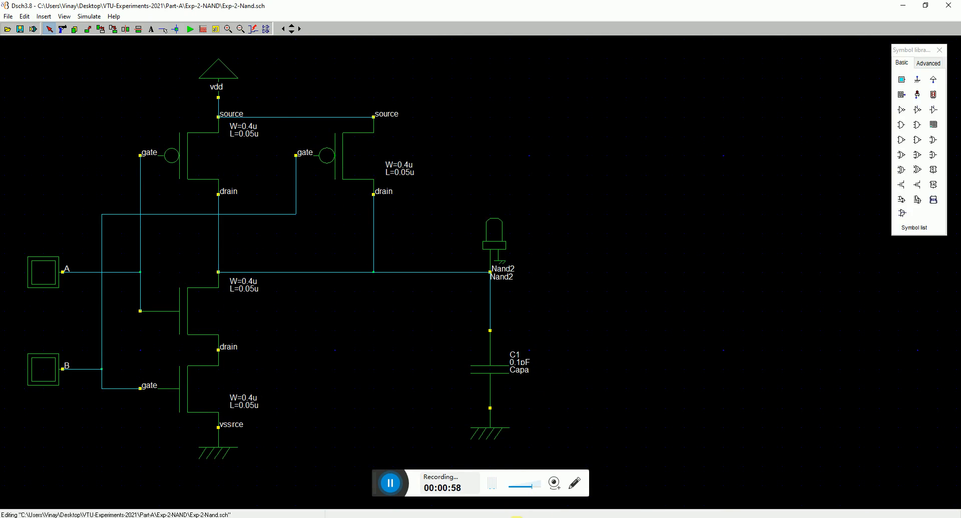
pyautogui.hotkey('alt', 'Tab')
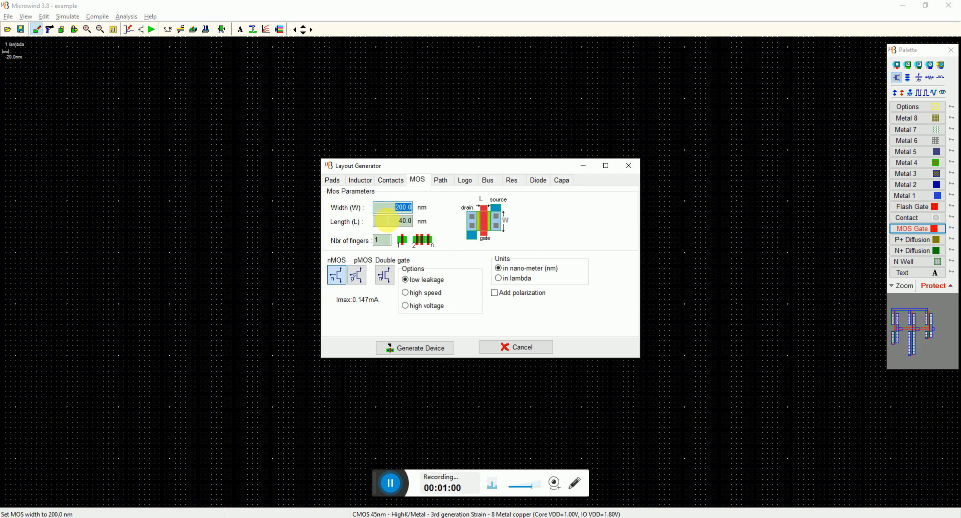
pyautogui.moveTo(439, 165); pyautogui.dragTo(443, 136)
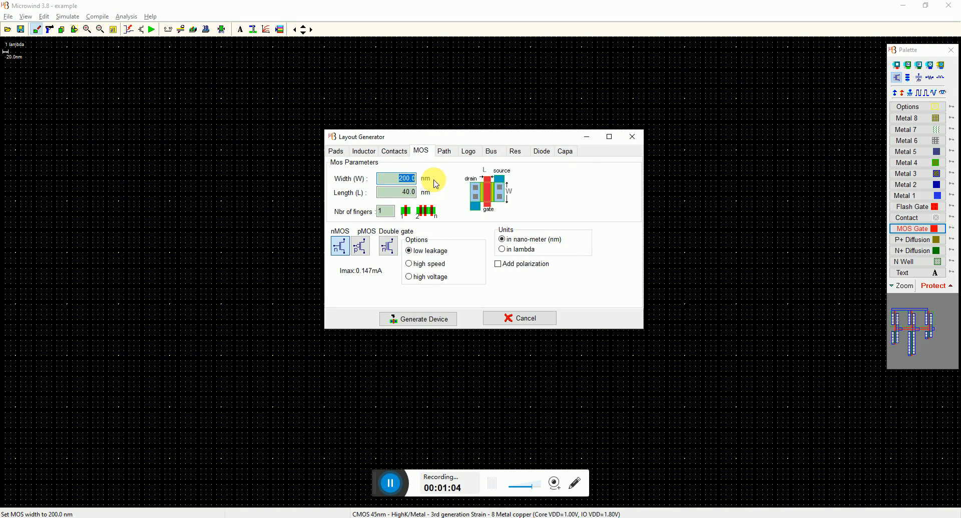
pyautogui.write('800')
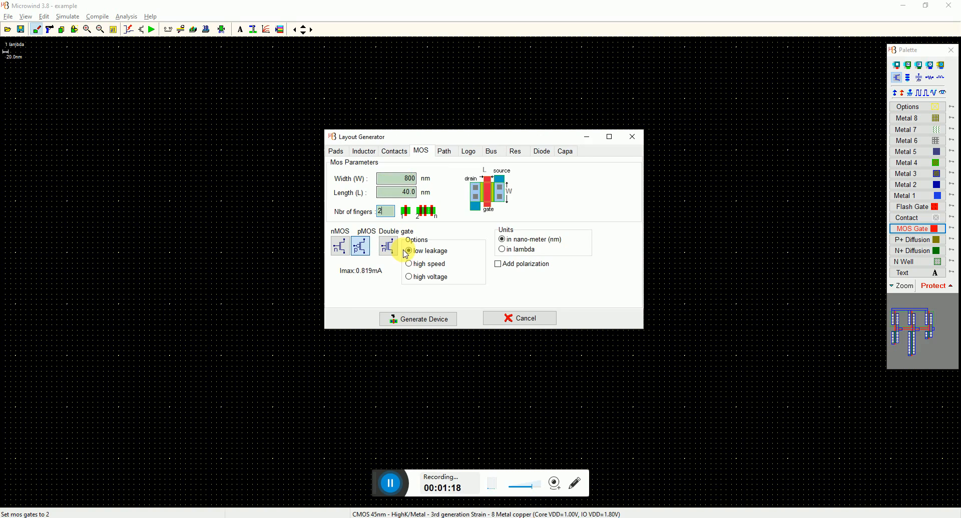
pyautogui.click(418, 319)
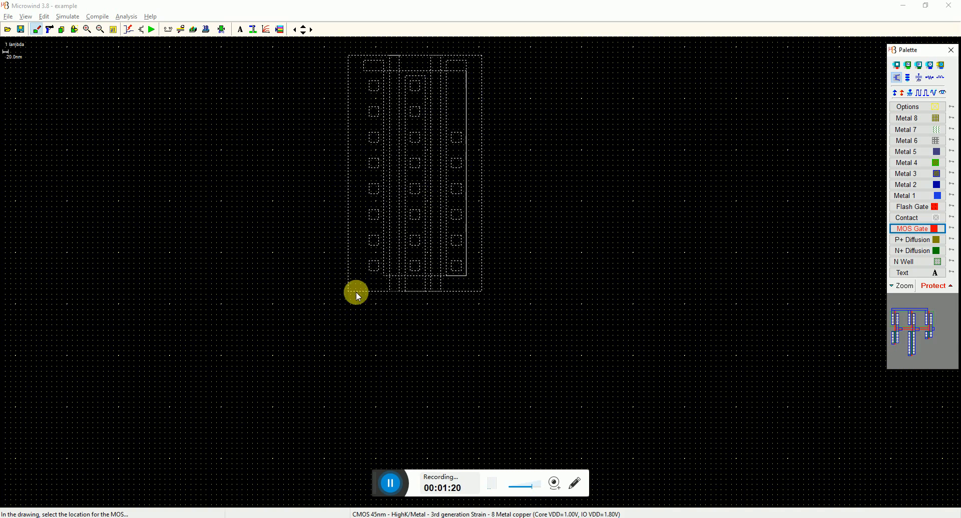
pyautogui.click(317, 302)
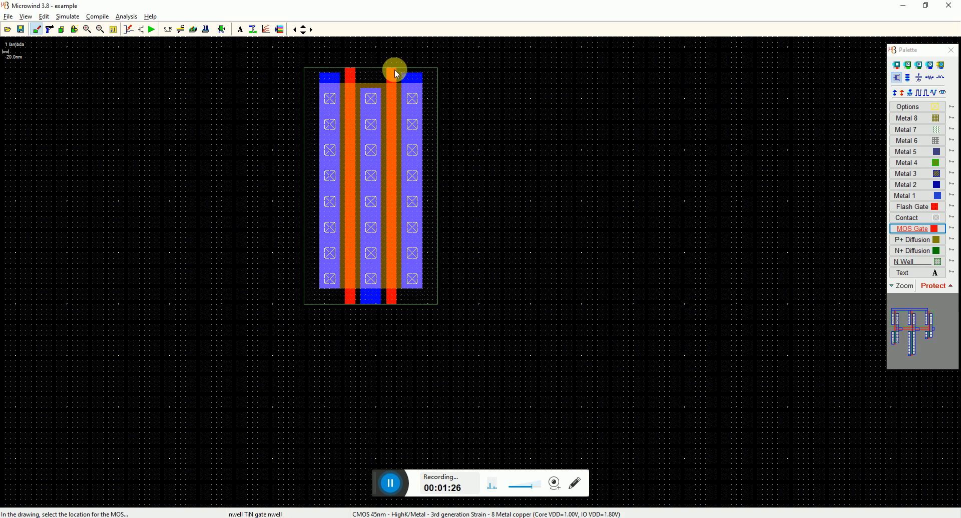
# Generate a two-finger nMOS device with a width of 400 nm and place it below the pMOS, aligned with its gates.
pyautogui.click(897, 66)
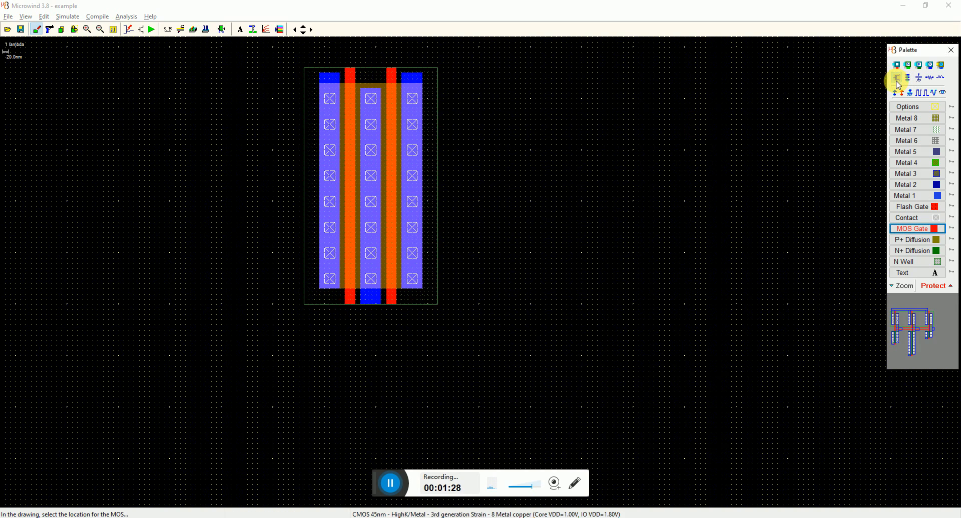
pyautogui.click(348, 252)
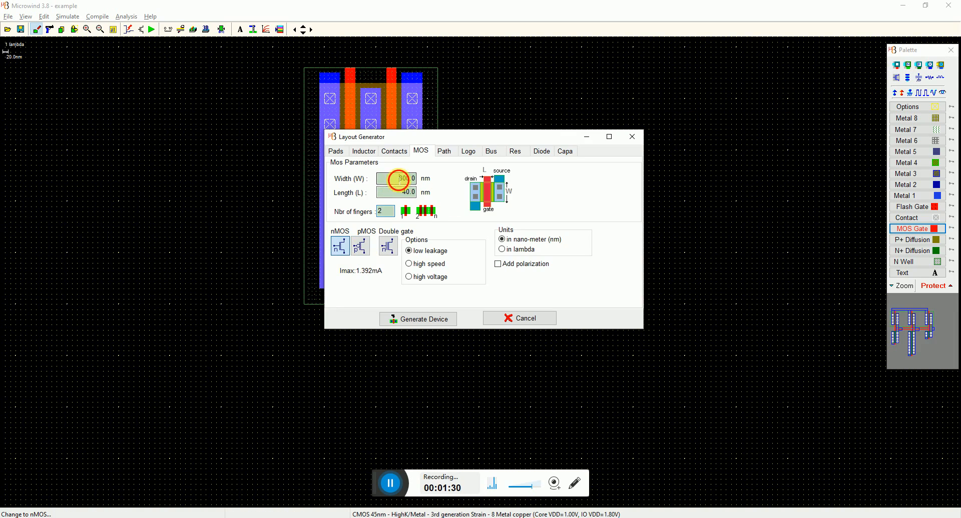
pyautogui.write('400')
pyautogui.click(386, 211)
pyautogui.click(417, 319)
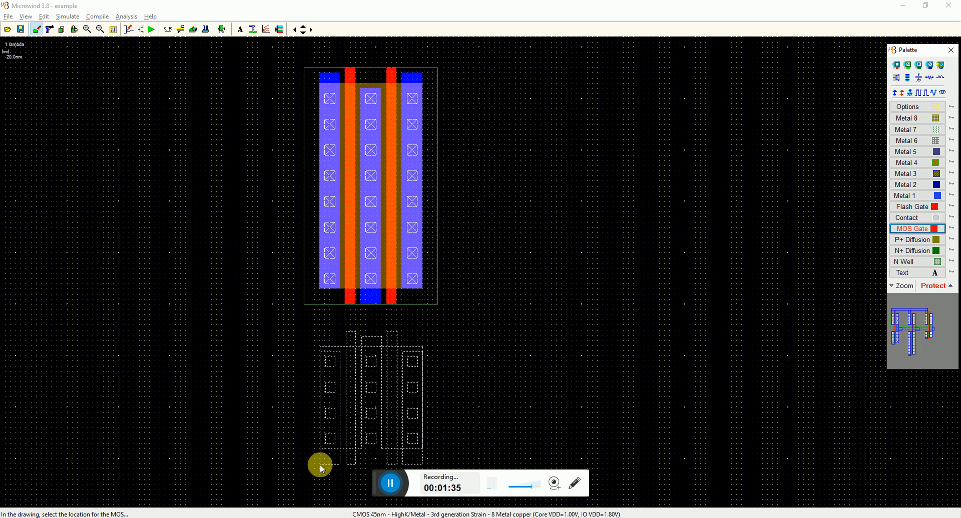
pyautogui.click(320, 465)
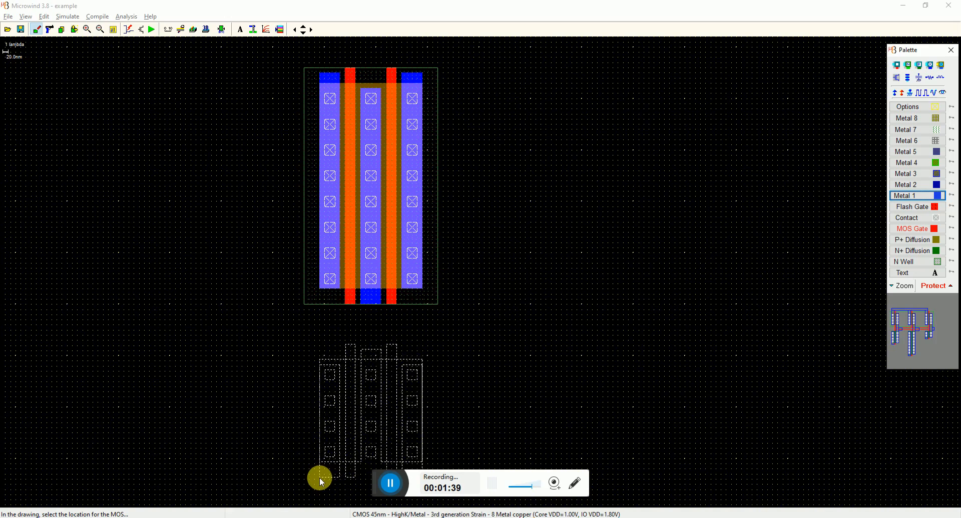
pyautogui.click(322, 477)
# Join the two outer pMOS metal strips above the device with a Metal 1 bridge about 4 lambda wide.
pyautogui.click(113, 29)
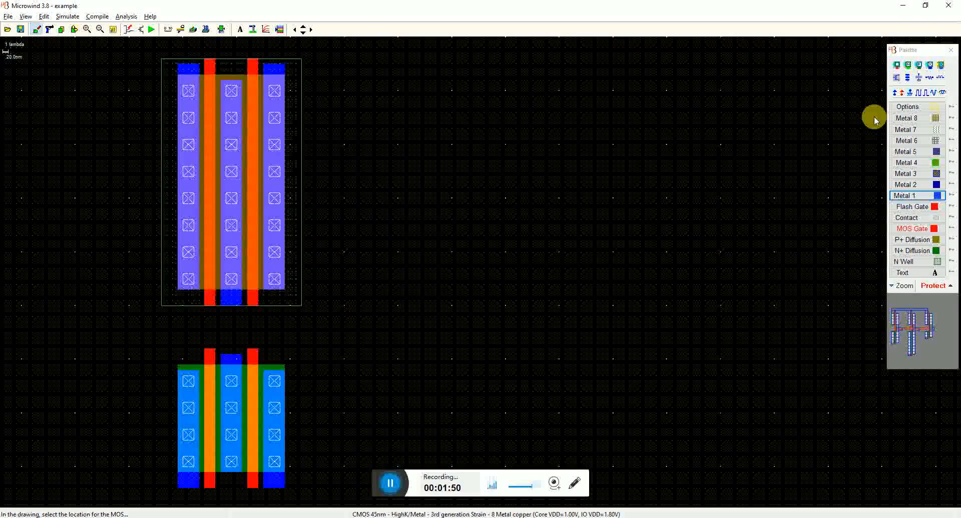
pyautogui.click(923, 196)
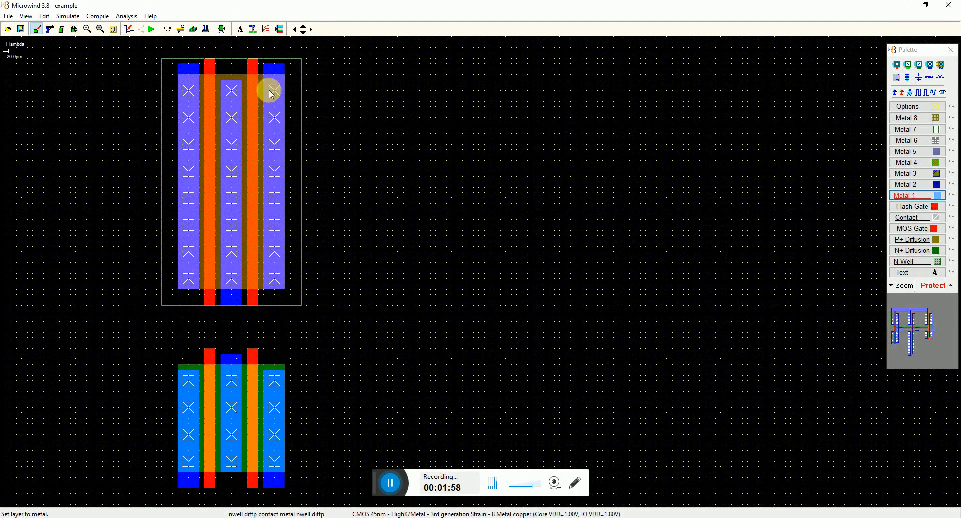
pyautogui.moveTo(266, 68); pyautogui.dragTo(285, 37)
pyautogui.press('Up')
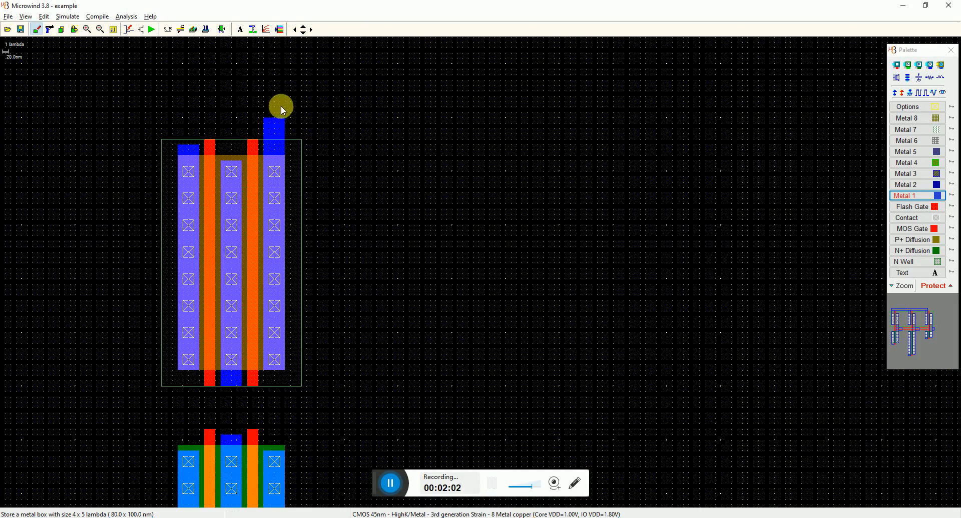
pyautogui.moveTo(285, 97); pyautogui.dragTo(200, 152)
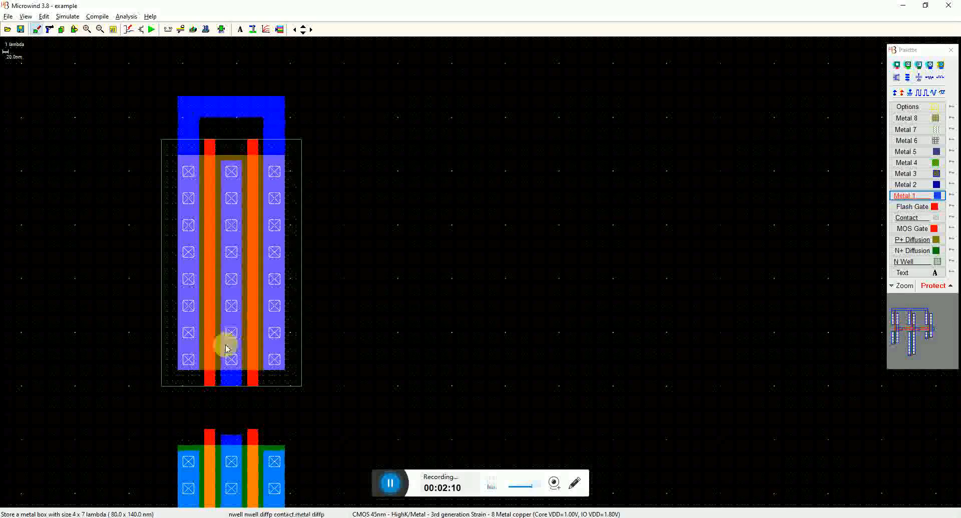
# Extend the central pMOS drain strip downward with a Metal 1 box of 4 x 5 lambda.
pyautogui.press('Down')
pyautogui.press('Down')
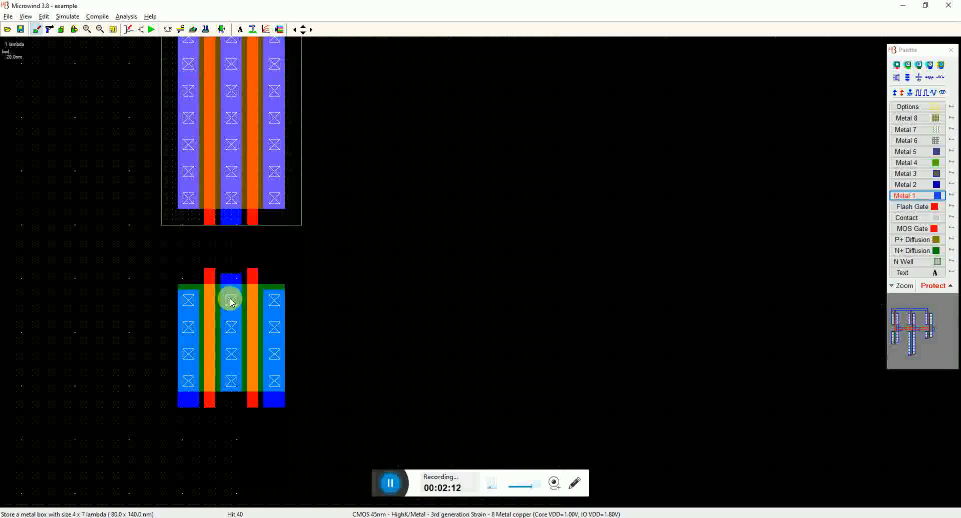
pyautogui.moveTo(222, 225); pyautogui.dragTo(242, 252)
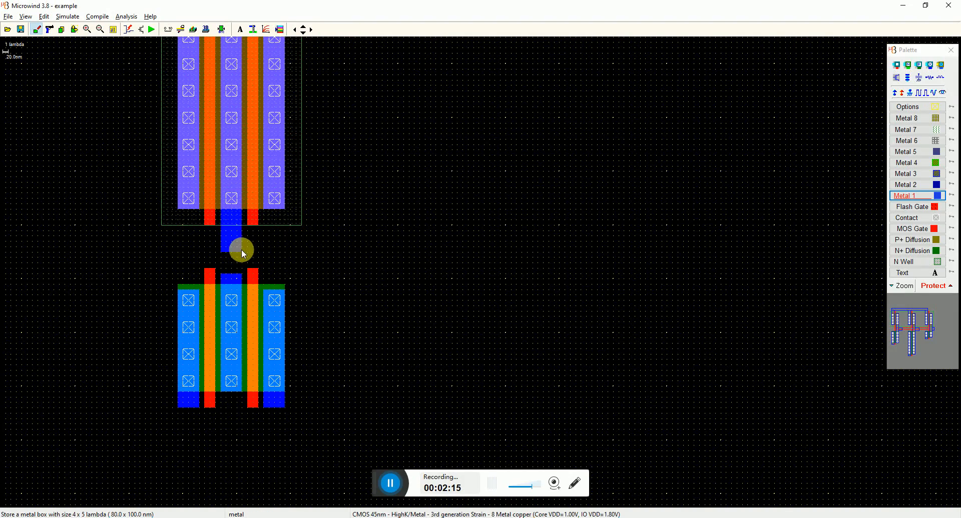
# Move the whole nMOS device straight down to widen the gap below the pMOS drain strip.
pyautogui.click(73, 30)
pyautogui.moveTo(169, 259); pyautogui.dragTo(294, 431)
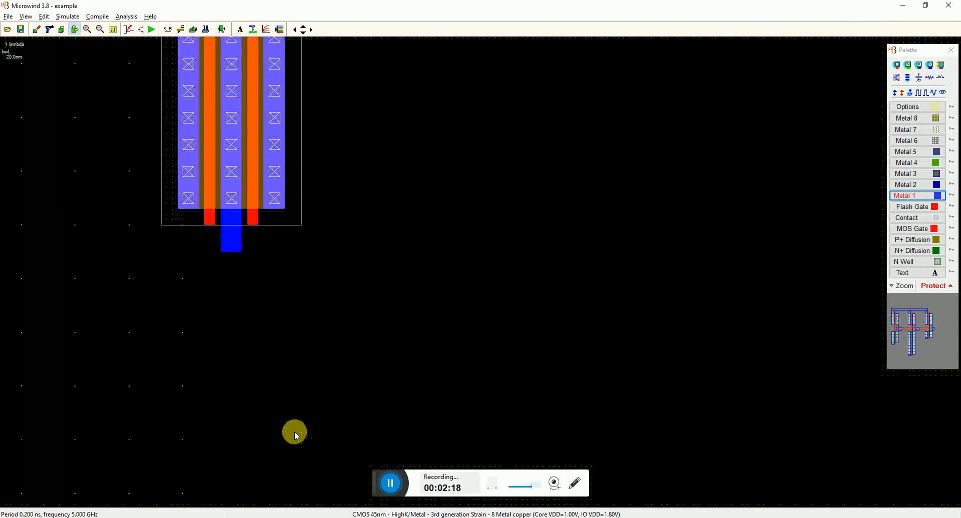
pyautogui.click(294, 462)
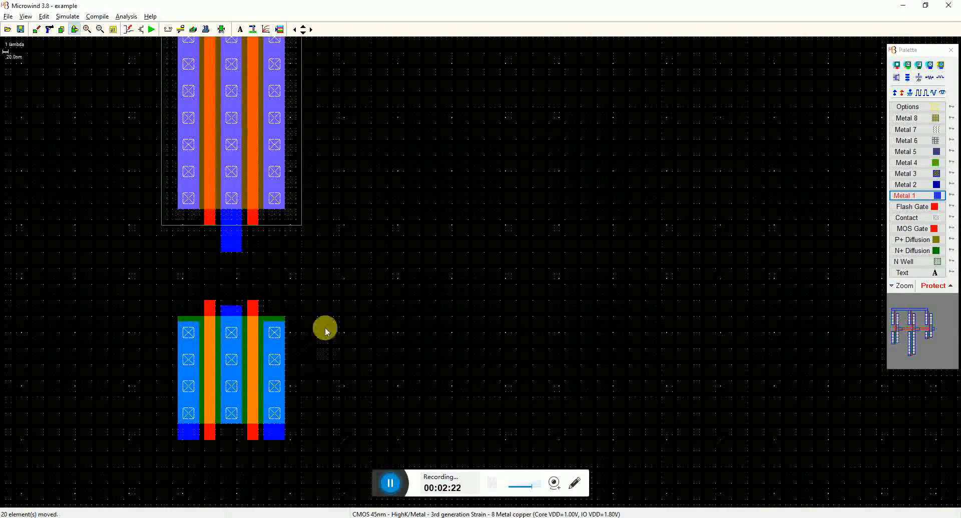
# Draw an 18 x 3 lambda Metal 1 output branch from the pMOS drain and connect it to the right nMOS strip.
pyautogui.click(903, 195)
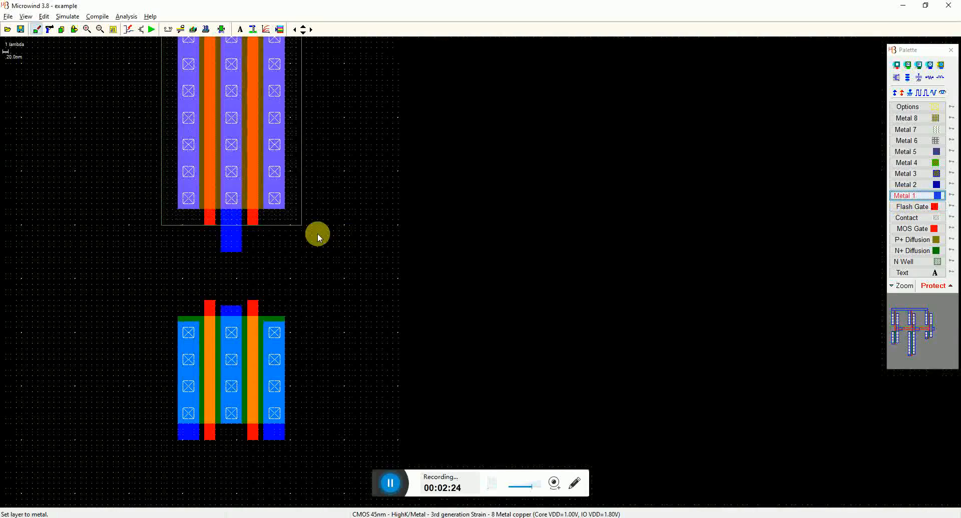
pyautogui.moveTo(223, 253); pyautogui.dragTo(317, 268)
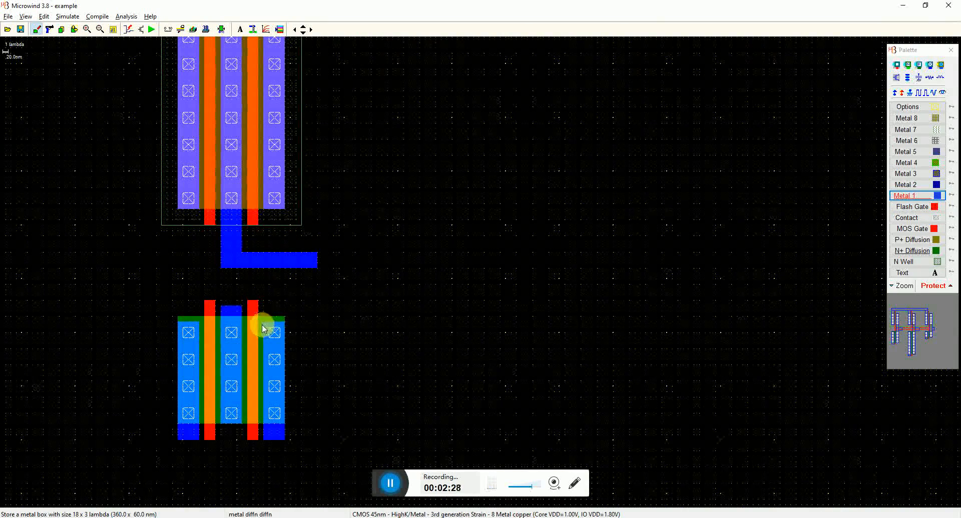
pyautogui.moveTo(266, 328); pyautogui.dragTo(281, 314)
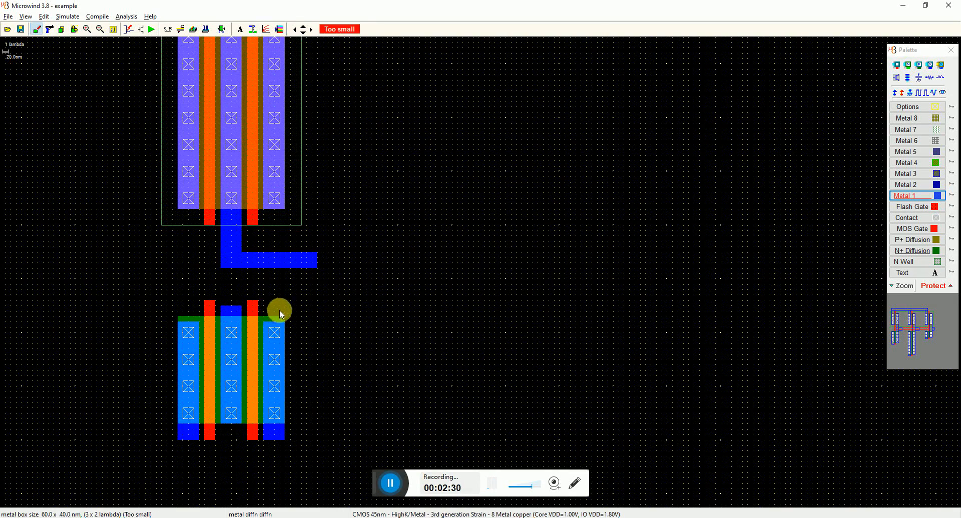
pyautogui.moveTo(285, 270); pyautogui.dragTo(316, 257)
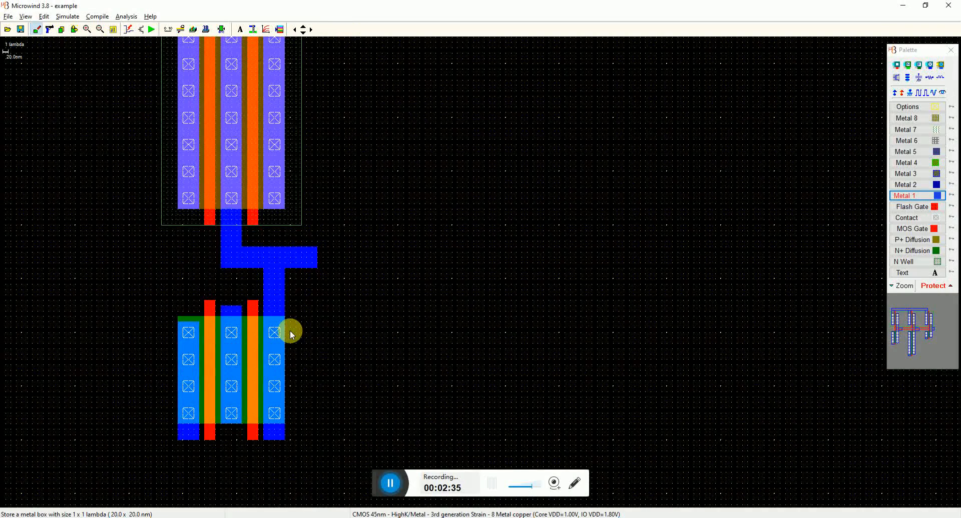
# Place a Vss ground supply on the lower end of the left nMOS metal strip.
pyautogui.scroll(-2, 248, 378)
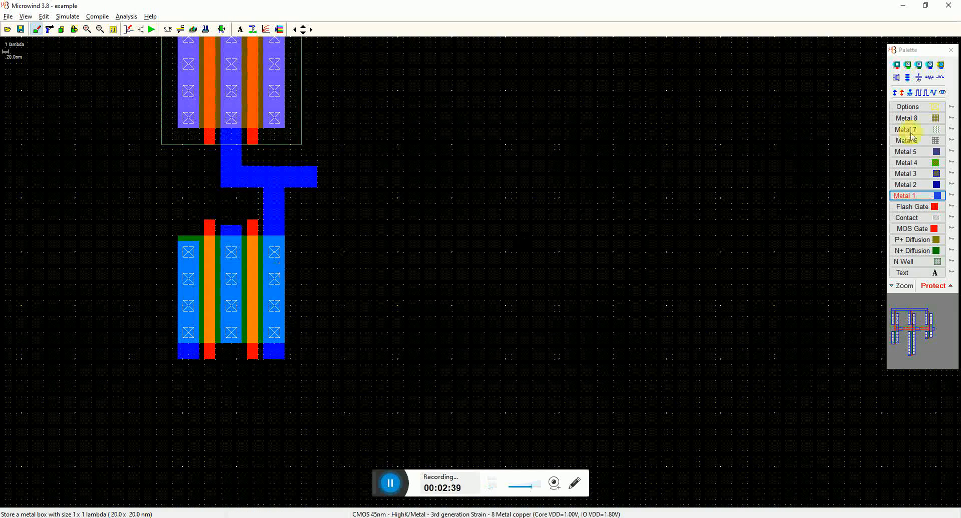
pyautogui.click(910, 92)
pyautogui.click(186, 357)
# Place one Vdd+ supply on the right pMOS source strip and another on the n-well's right edge.
pyautogui.scroll(2, 397, 312)
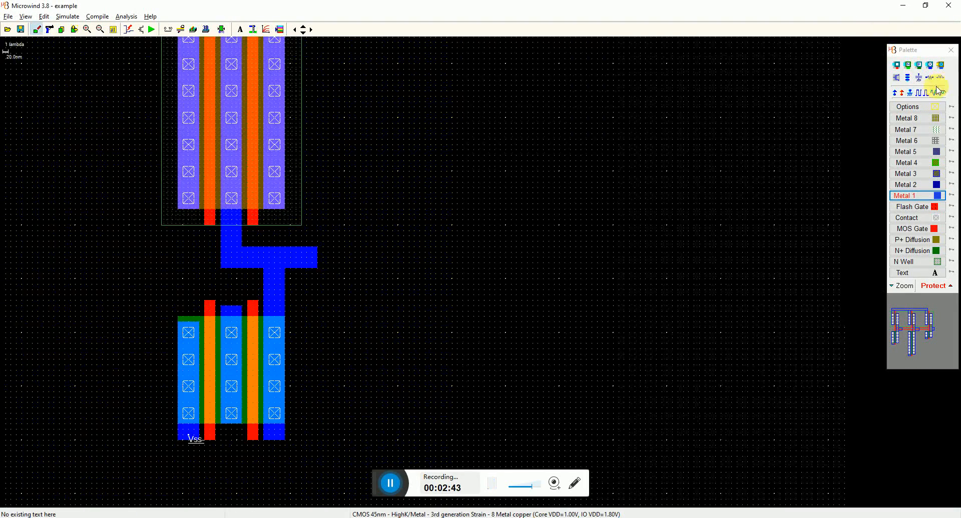
pyautogui.scroll(2, 884, 100)
pyautogui.click(895, 92)
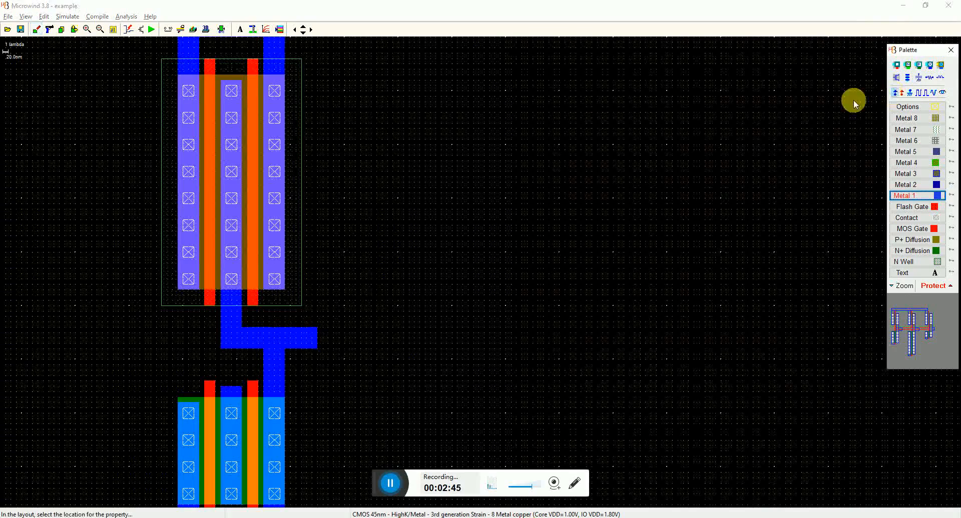
pyautogui.click(274, 47)
pyautogui.click(113, 29)
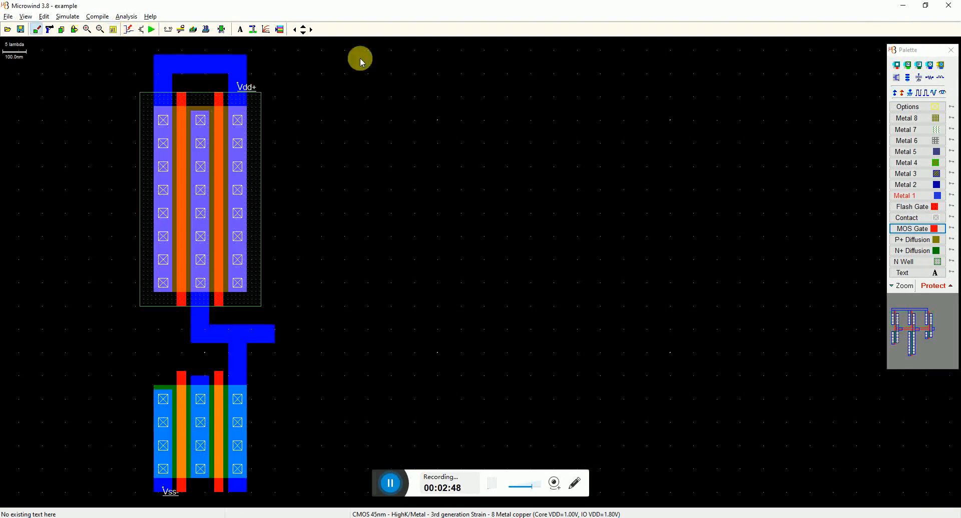
pyautogui.click(257, 159)
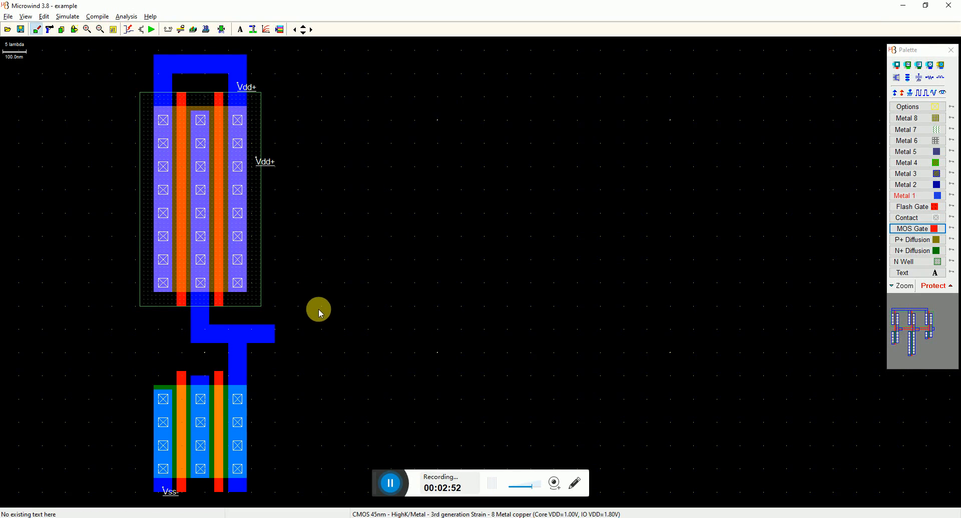
# Join the right gates with a 2 x 14 lambda MOS Gate box and stretch the left nMOS gate up to its pMOS gate.
pyautogui.click(912, 232)
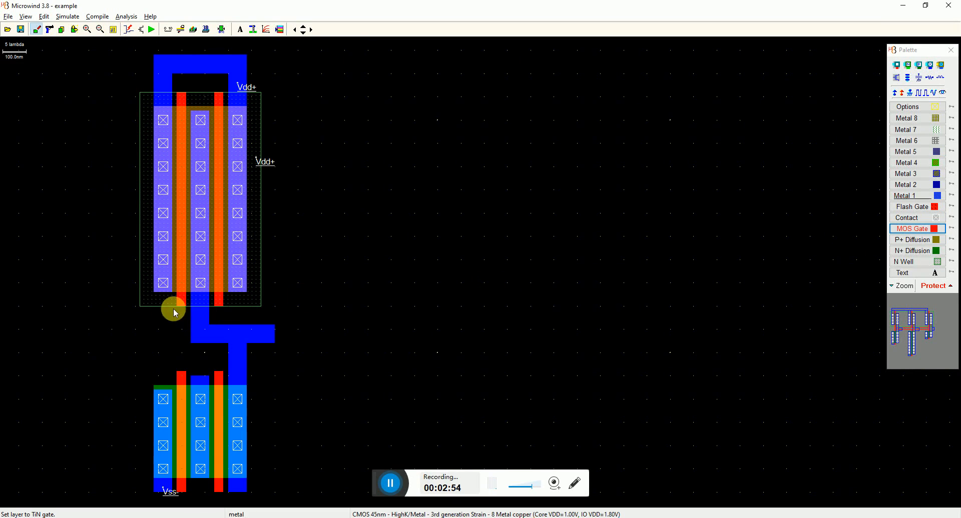
pyautogui.moveTo(214, 307); pyautogui.dragTo(223, 385)
pyautogui.click(75, 31)
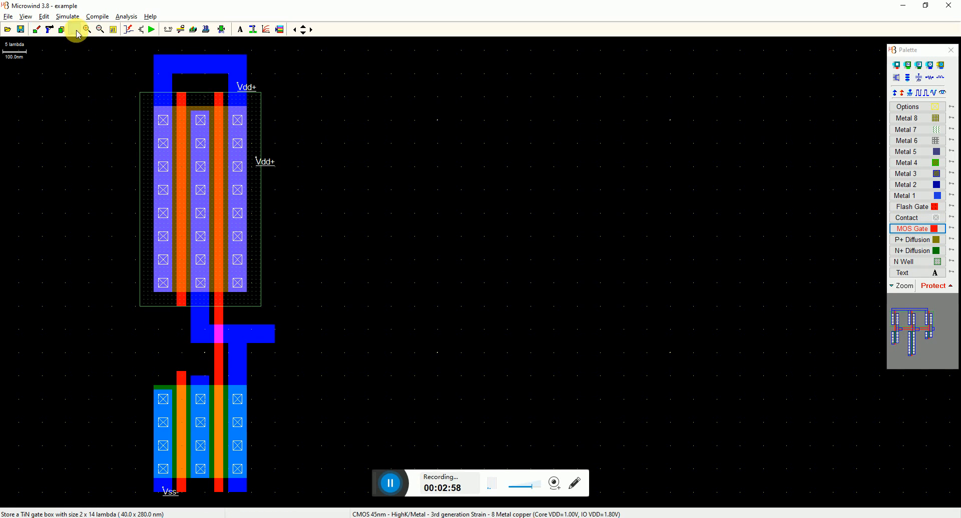
pyautogui.click(183, 372)
pyautogui.moveTo(184, 373); pyautogui.dragTo(186, 311)
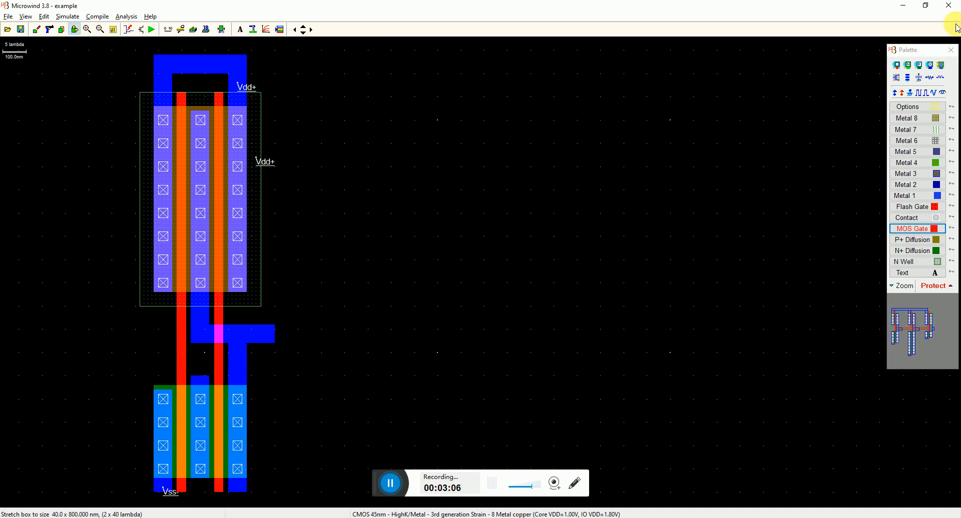
# Place a 0.1 pF capacitor to ground on the end of the Metal 1 output branch.
pyautogui.click(921, 78)
pyautogui.click(266, 344)
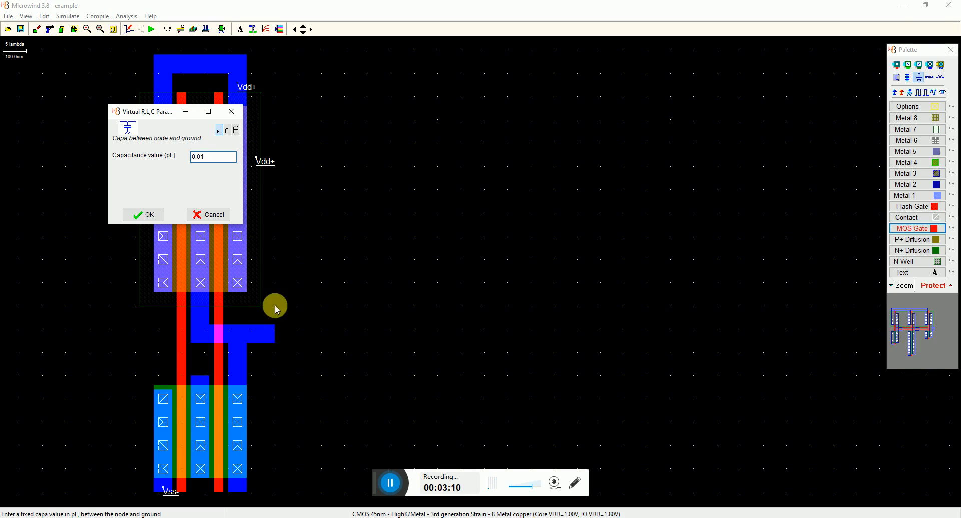
pyautogui.press('BackSpace')
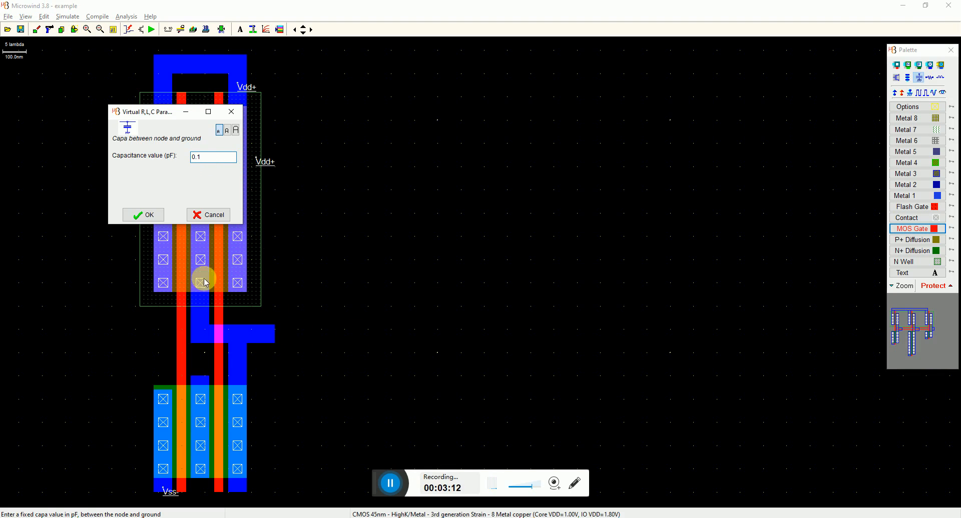
pyautogui.click(148, 215)
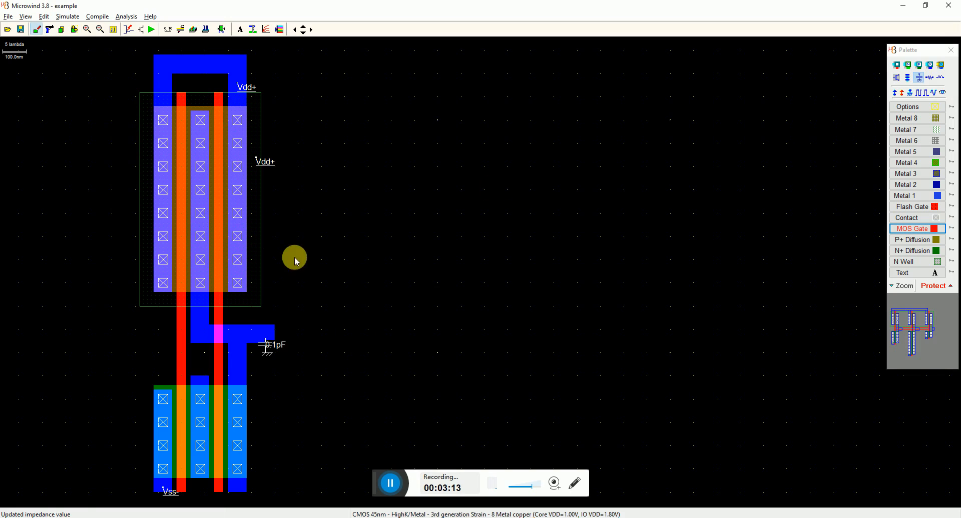
# Add the visible simulation node s1 to the Metal 1 output branch.
pyautogui.click(945, 94)
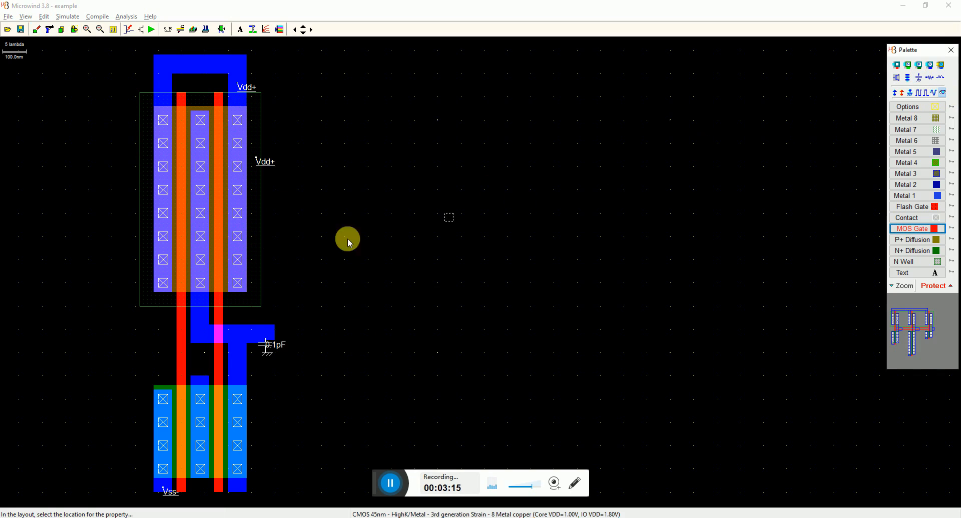
pyautogui.click(246, 334)
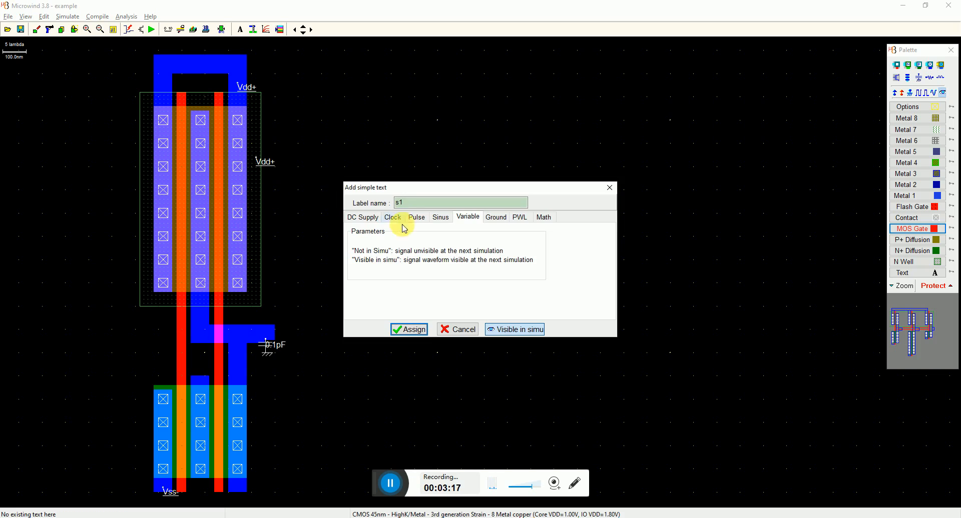
pyautogui.click(408, 329)
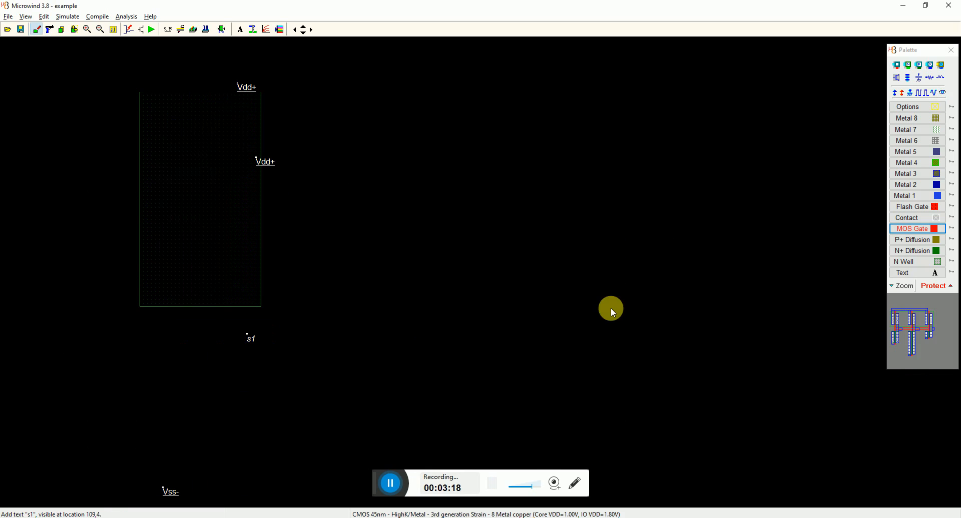
# Add a clock labelled A to the left gate, with a time low of 1 ns and a time high of 1 ns.
pyautogui.click(922, 94)
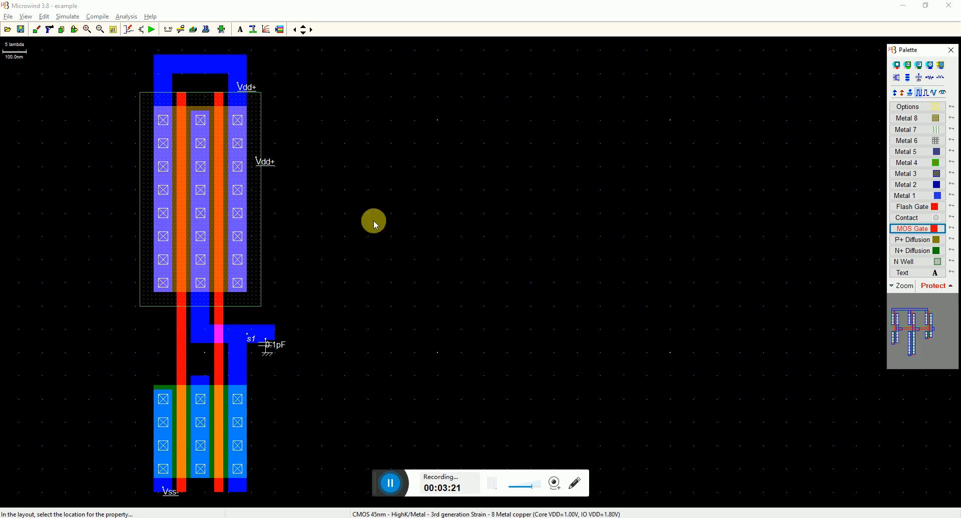
pyautogui.click(182, 358)
pyautogui.doubleClick(431, 203)
pyautogui.write('A')
pyautogui.doubleClick(363, 285)
pyautogui.write('1')
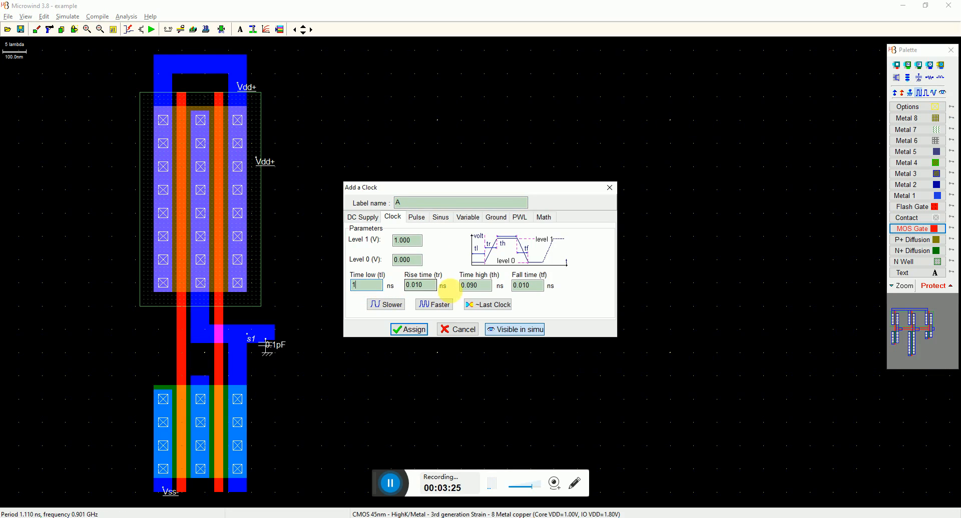
pyautogui.write('1')
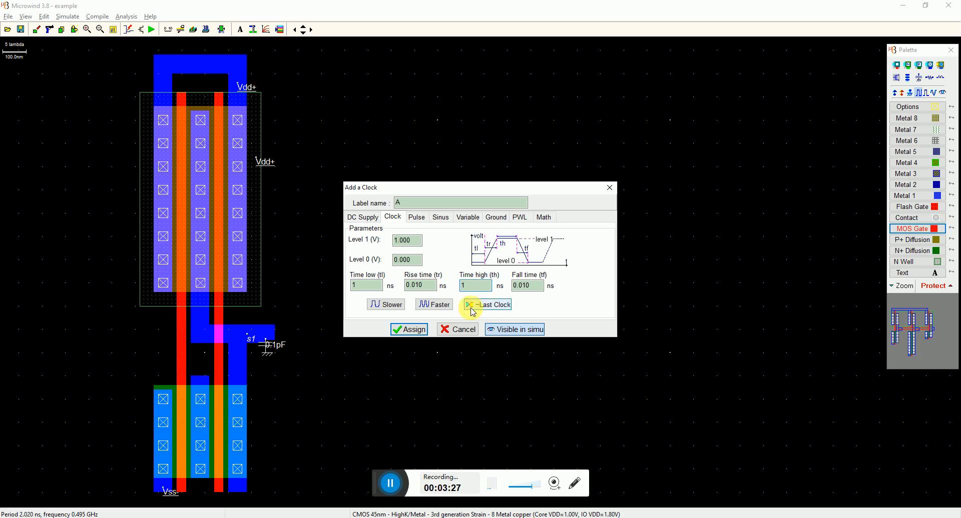
pyautogui.click(408, 330)
# Add a clock labelled B to the right gate, keeping 2.010 ns for both time low and time high.
pyautogui.click(923, 99)
pyautogui.click(221, 364)
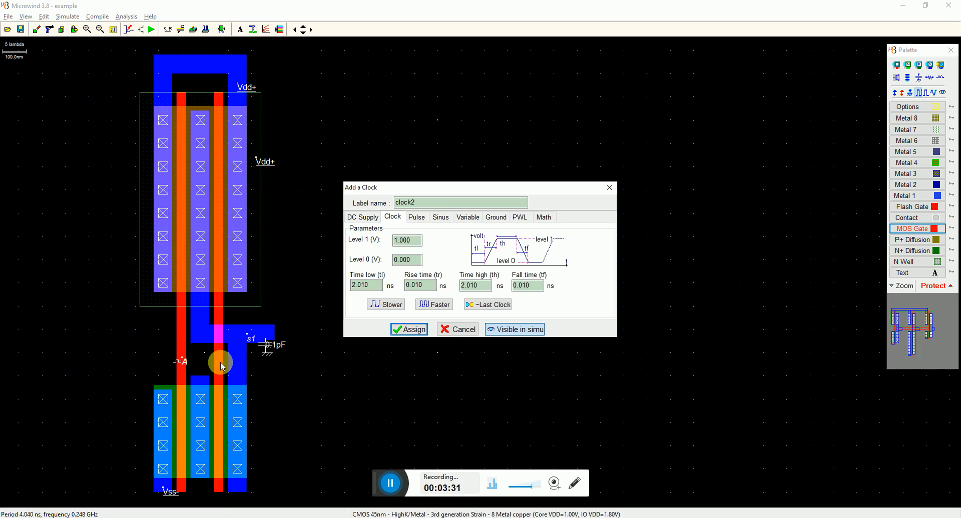
pyautogui.write('B')
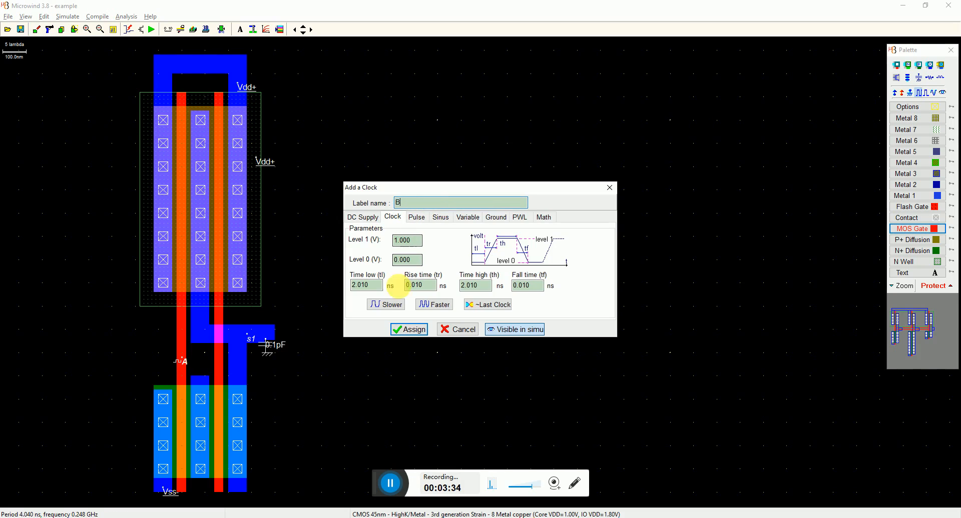
pyautogui.click(407, 330)
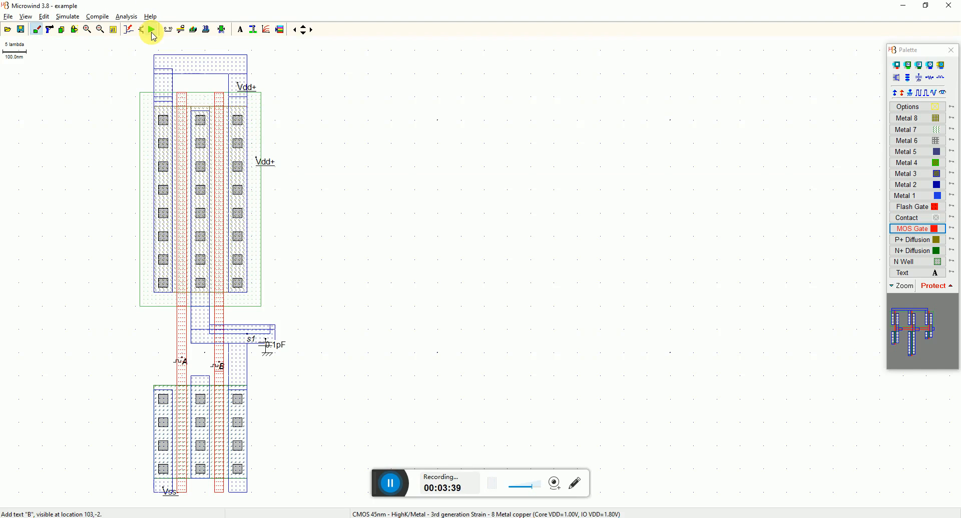
# Simulate the layout with both input clocks, examine the A, B and s1 waveforms, and close the simulation.
pyautogui.click(152, 30)
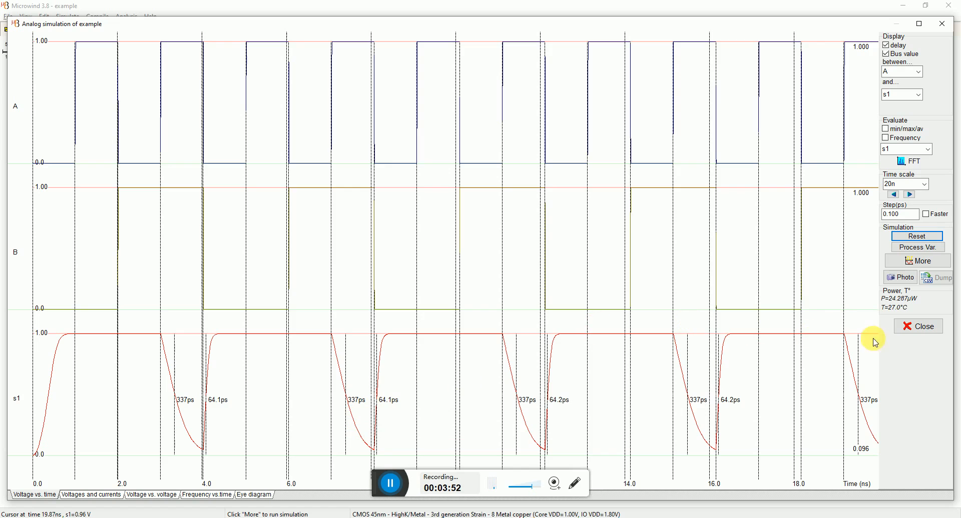
pyautogui.click(917, 329)
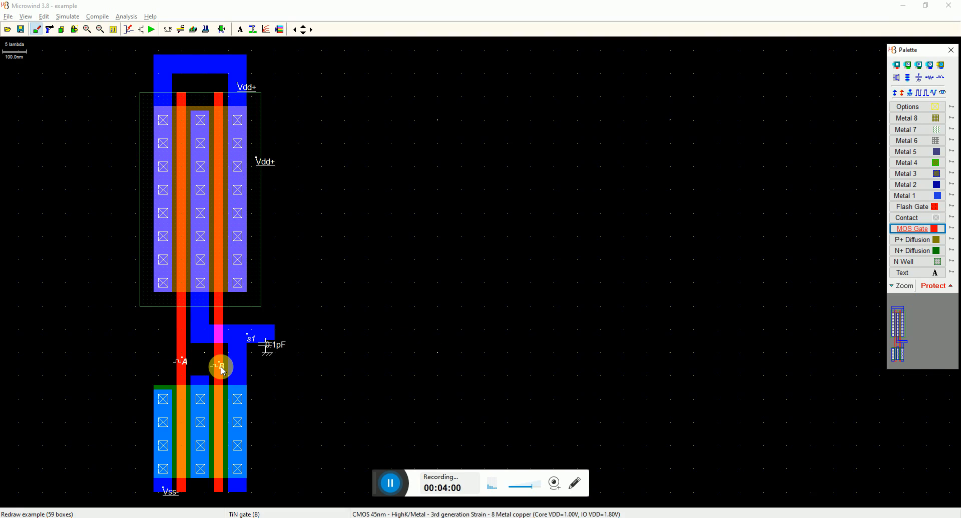
# Change input A on the left gate from a clock to a 1.000 V DC supply.
pyautogui.click(185, 365)
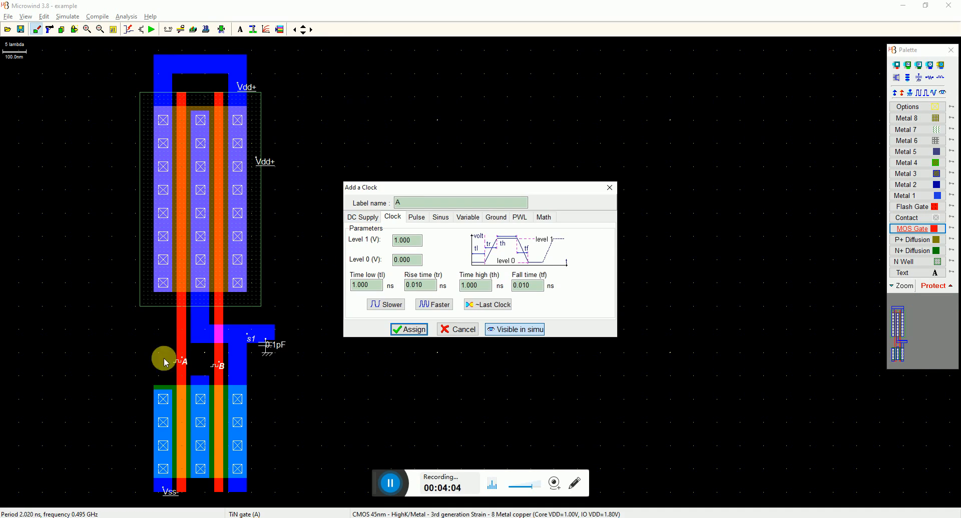
pyautogui.click(362, 218)
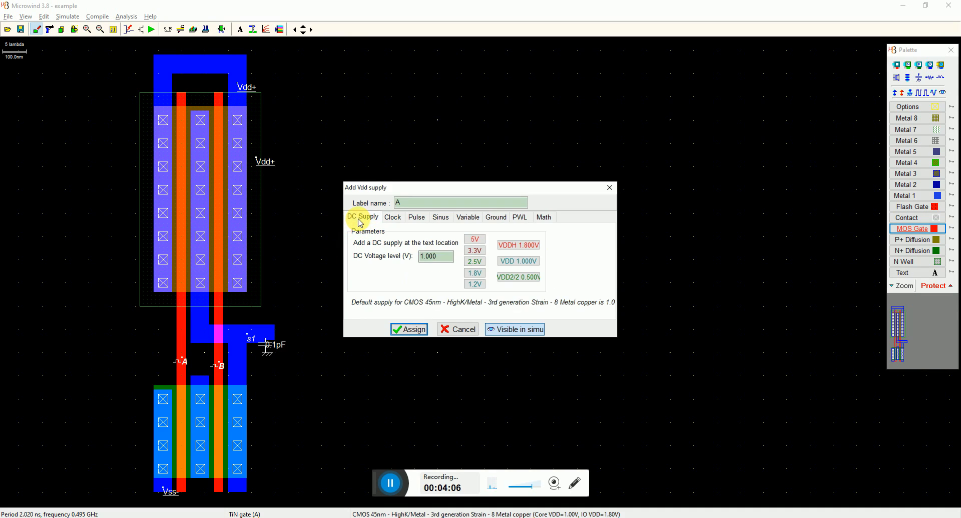
pyautogui.click(411, 330)
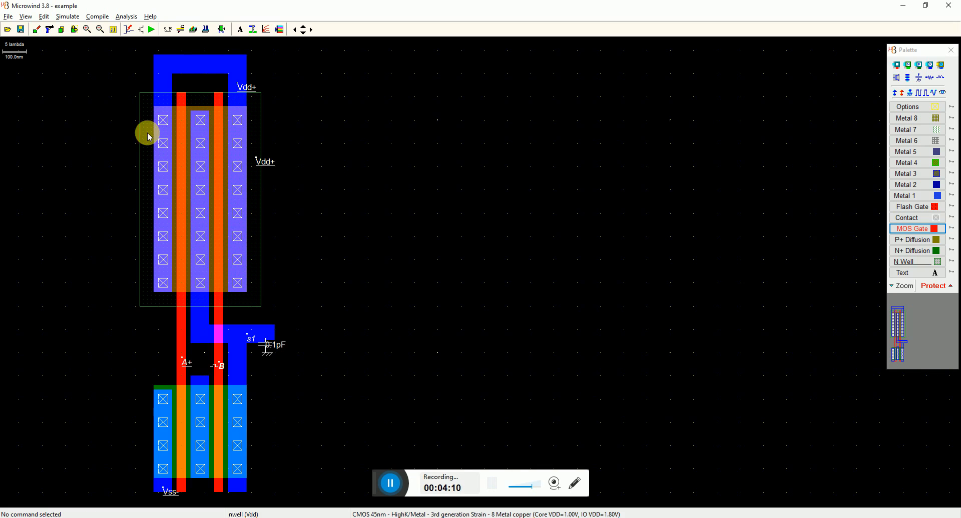
# Rerun the simulation with A on DC supply, examine the delays between B and s1, and close it.
pyautogui.click(150, 31)
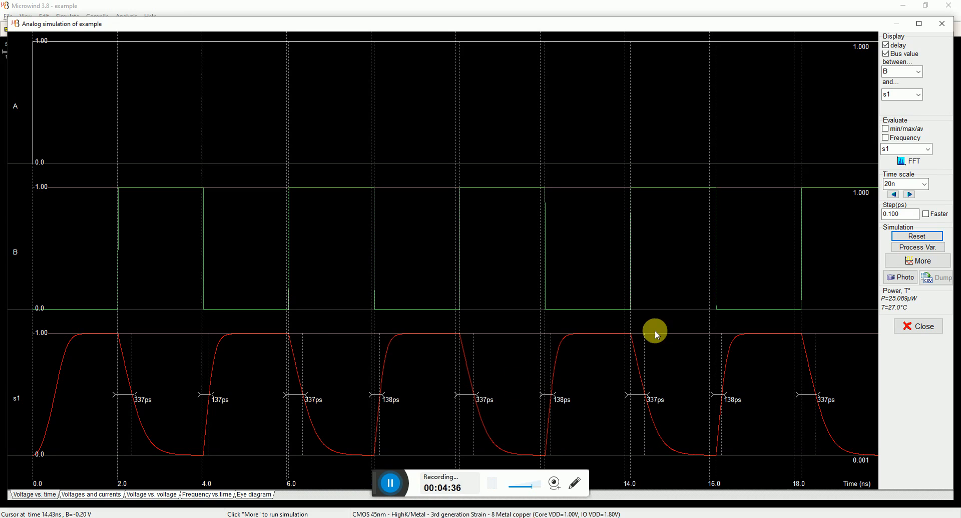
pyautogui.click(898, 325)
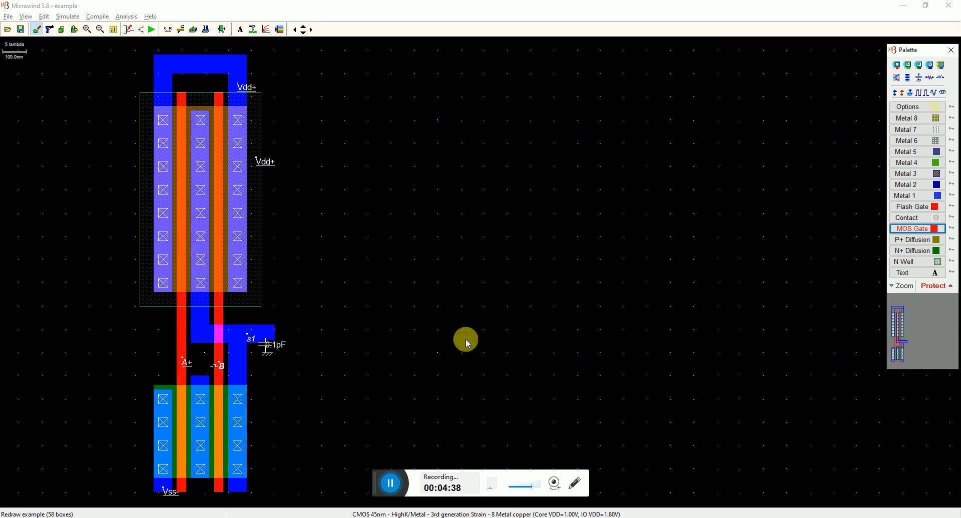